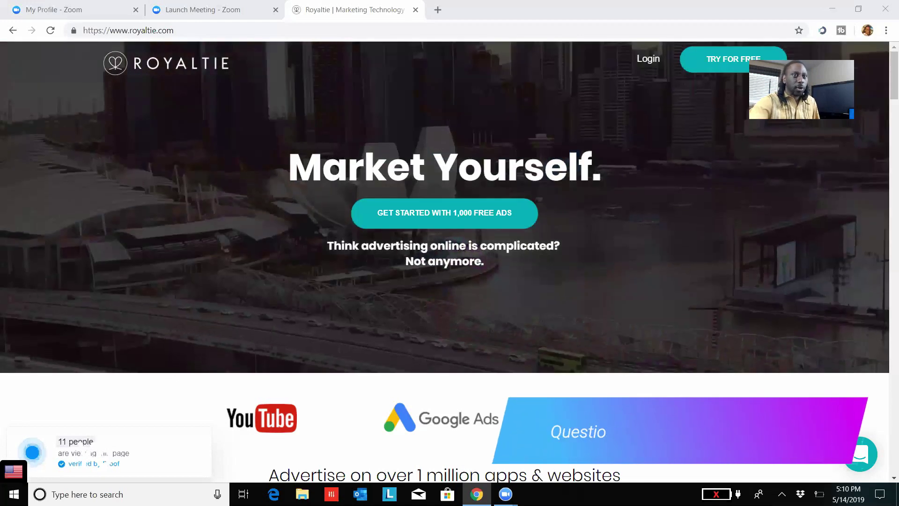
# - Scroll past the landing page section to the free trial offer: 3 days' full access and 1,000 free Google ads
pyautogui.scroll(-10, 885, 117)
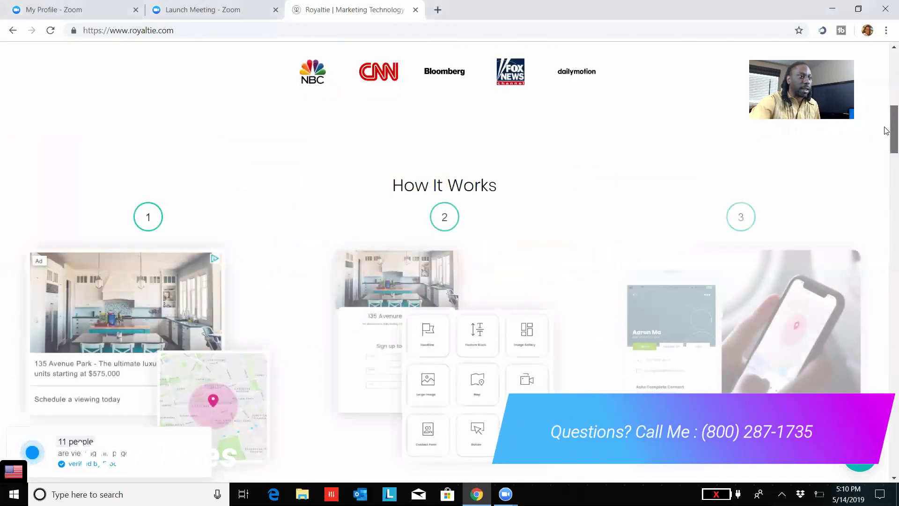
pyautogui.moveTo(887, 126); pyautogui.dragTo(884, 104)
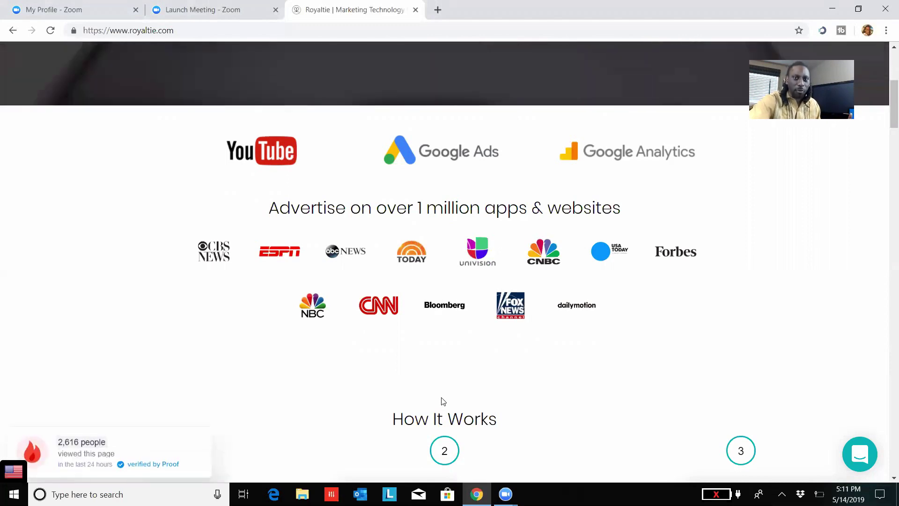
pyautogui.moveTo(889, 110); pyautogui.dragTo(887, 154)
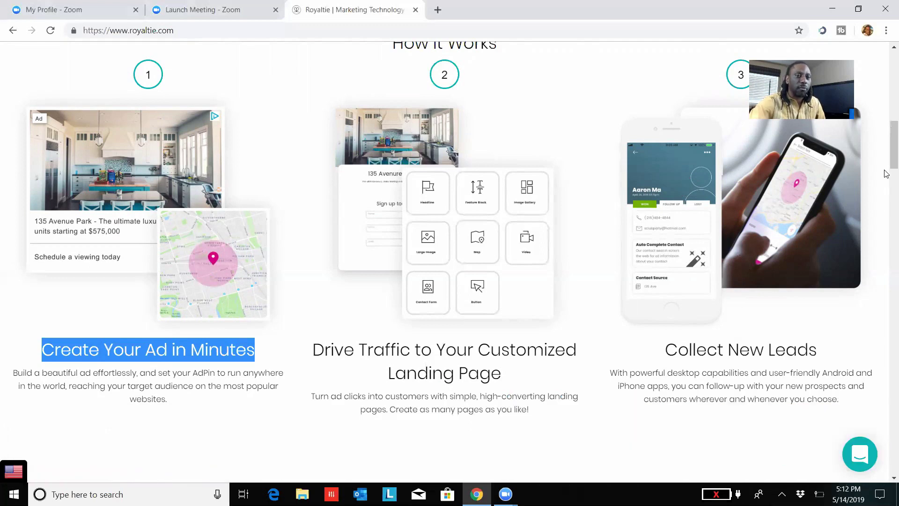
pyautogui.moveTo(887, 162)
pyautogui.mouseDown()
pyautogui.moveTo(886, 265)
pyautogui.moveTo(886, 249)
pyautogui.mouseUp()
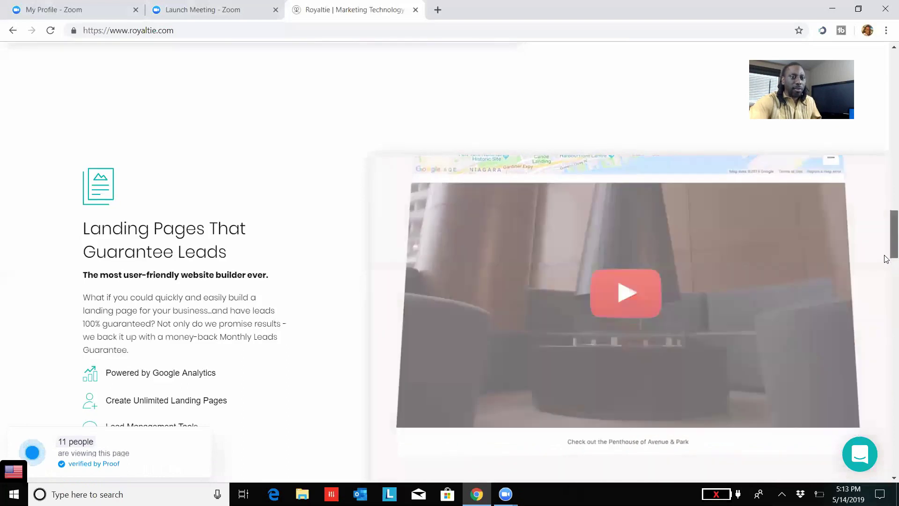
pyautogui.moveTo(886, 259)
pyautogui.mouseDown()
pyautogui.moveTo(886, 323)
pyautogui.moveTo(887, 158)
pyautogui.moveTo(886, 313)
pyautogui.mouseUp()
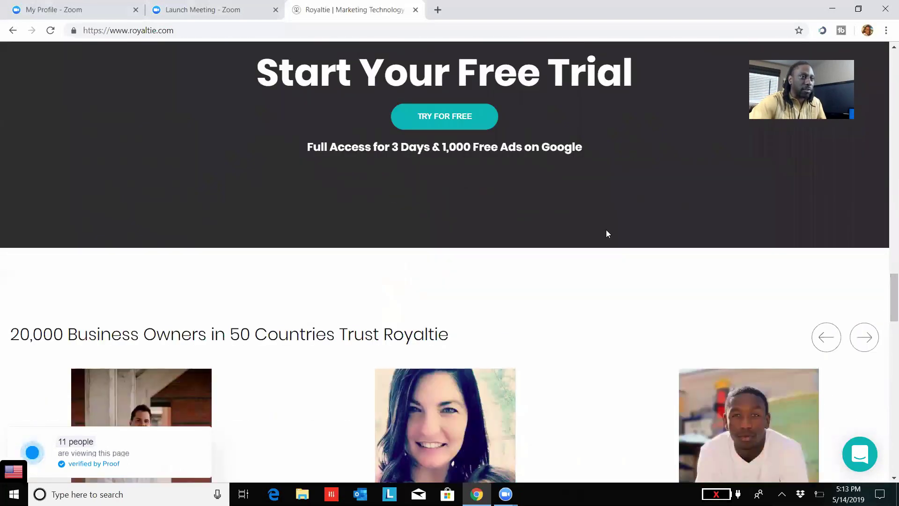
# - Start the free trial, then change the web address to reach the login page with saved credentials
pyautogui.click(434, 121)
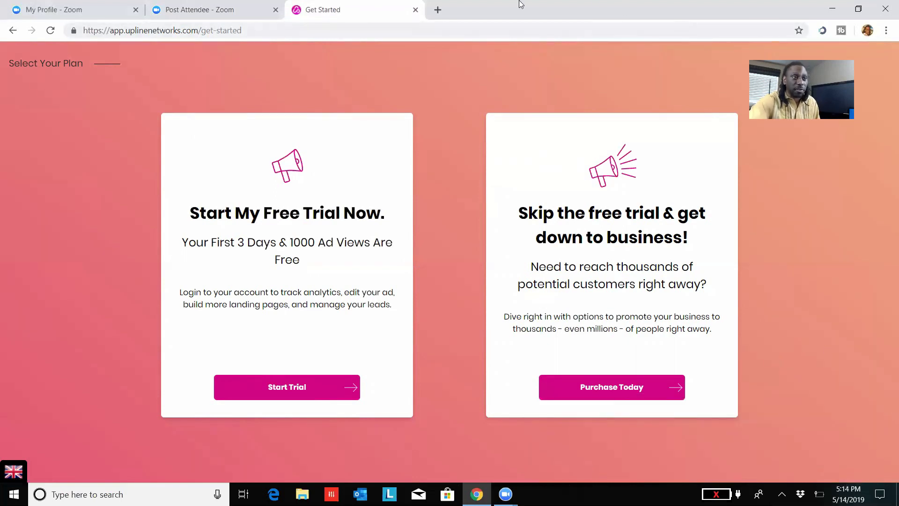
pyautogui.click(137, 34)
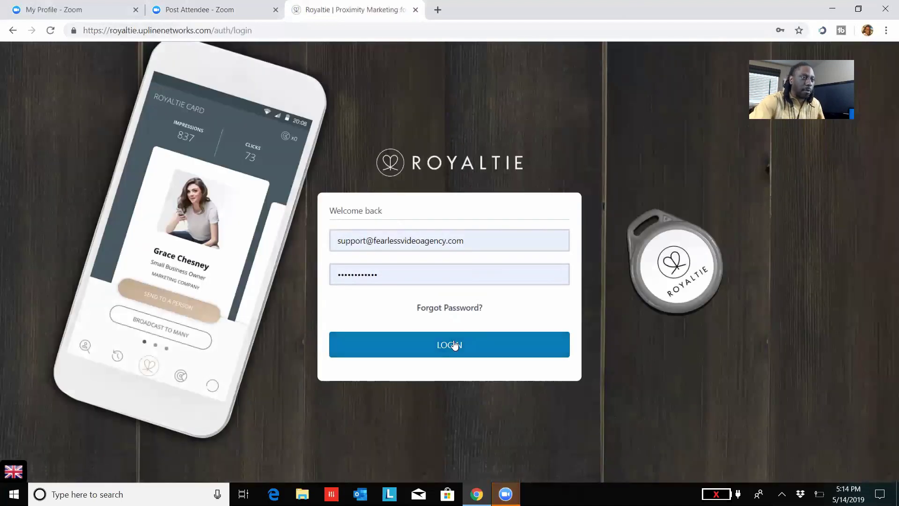
# - Log in and view Analytics, listing Trailblazers (70) and Fearless Video Landing with 45 ad clicks
pyautogui.click(455, 345)
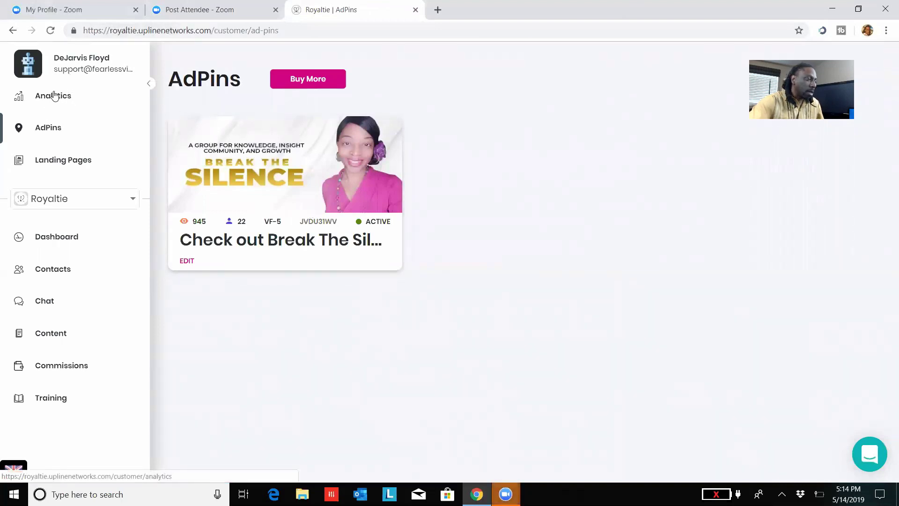
pyautogui.click(52, 96)
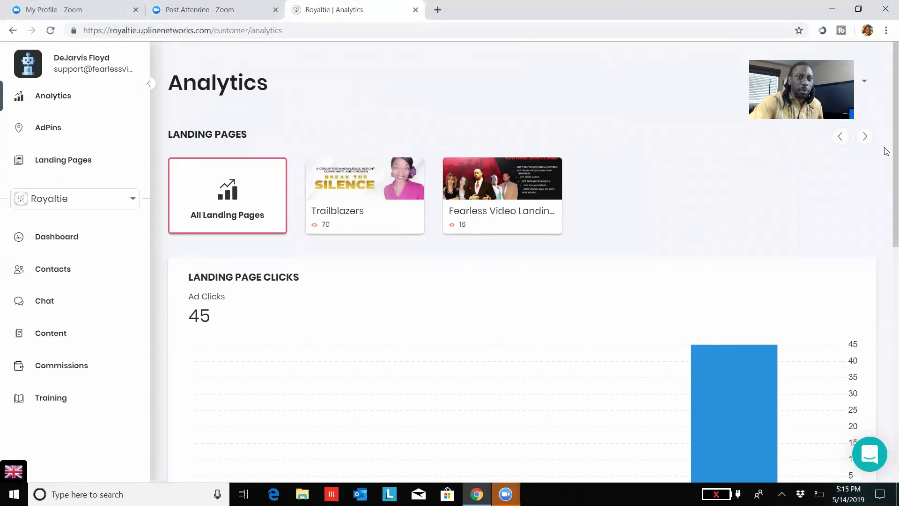
# - Show page 2 of the Latest Clicks table, then return to the top of Analytics
pyautogui.scroll(-1, 886, 164)
pyautogui.scroll(-1, 885, 180)
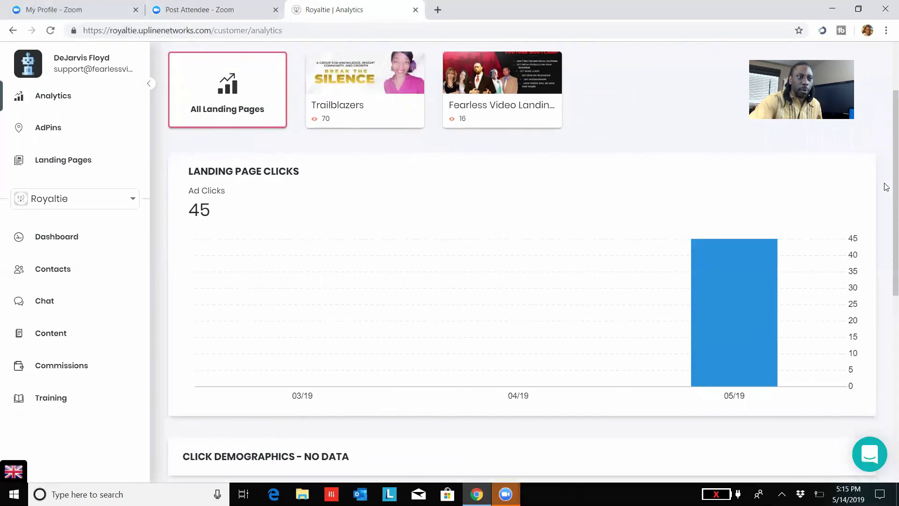
pyautogui.scroll(1, 886, 174)
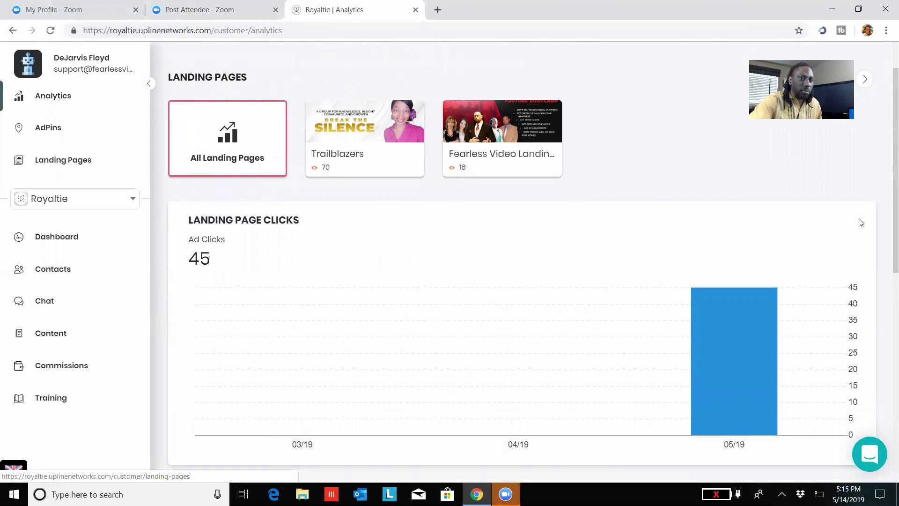
pyautogui.scroll(-8, 882, 188)
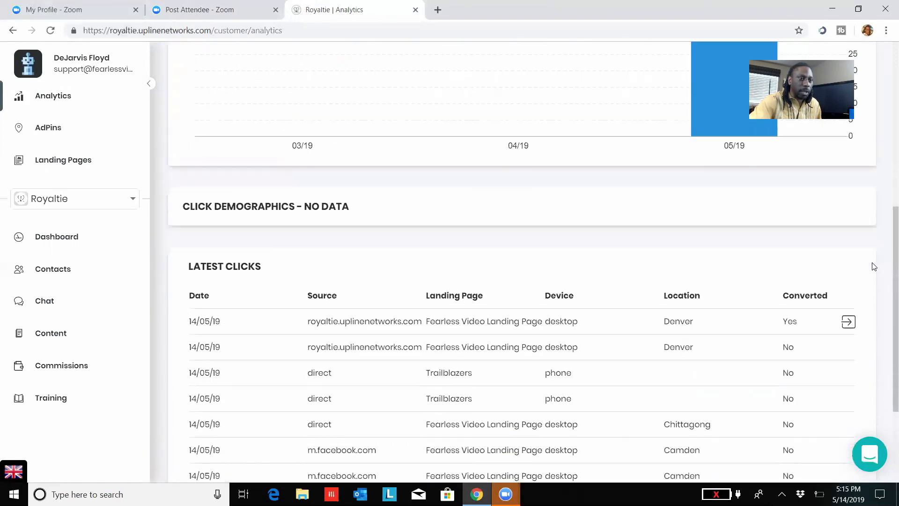
pyautogui.scroll(-2, 875, 324)
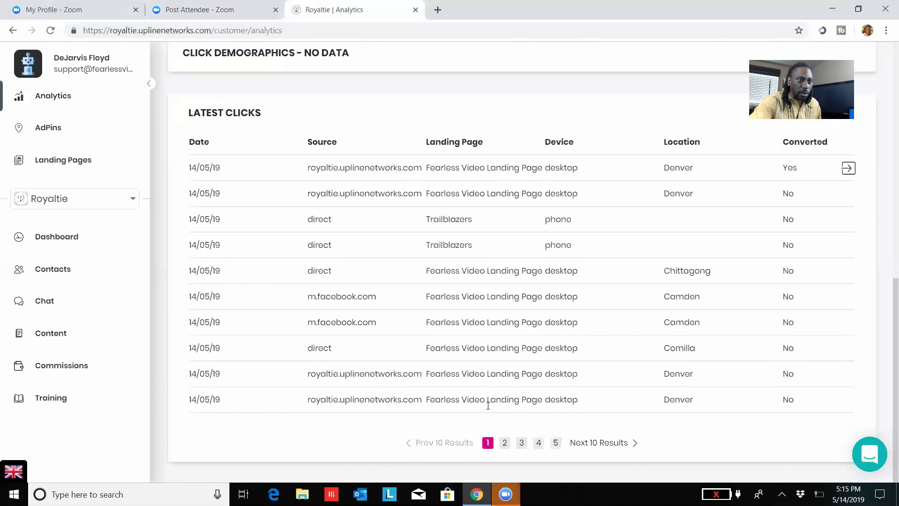
pyautogui.click(505, 443)
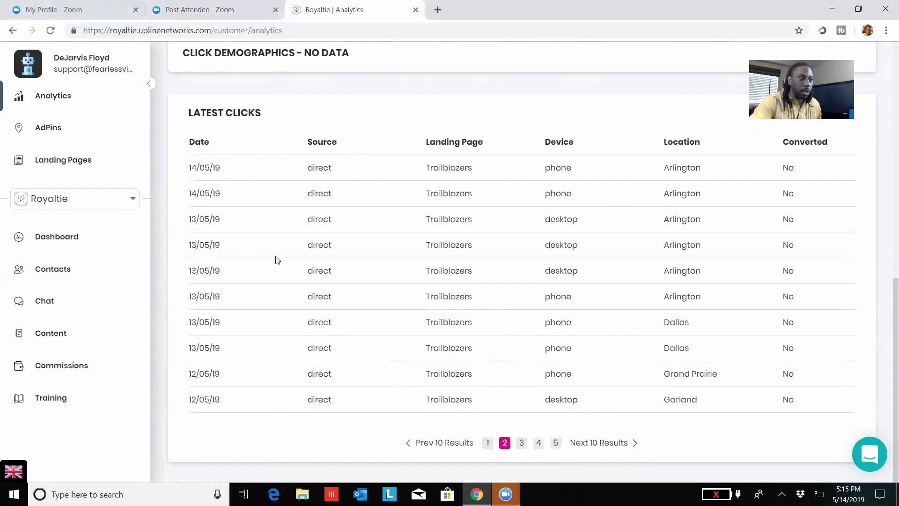
pyautogui.scroll(8, 886, 211)
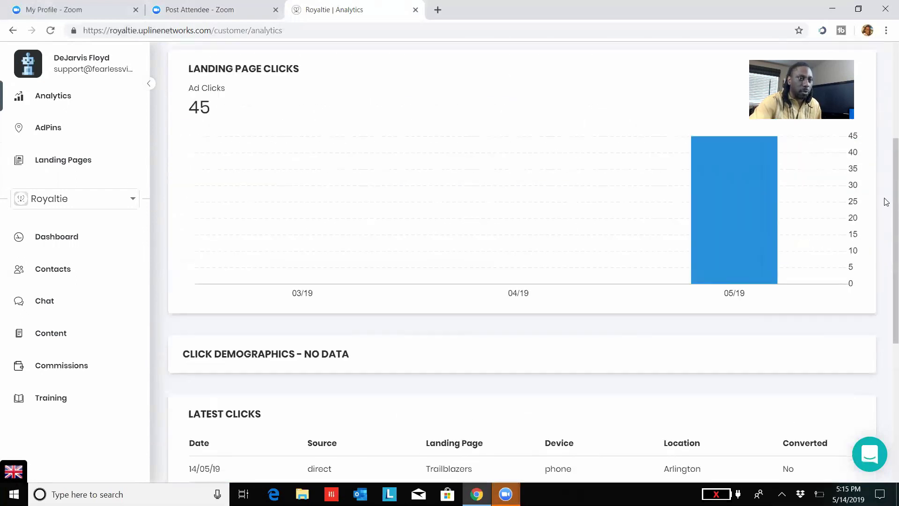
pyautogui.scroll(1, 886, 176)
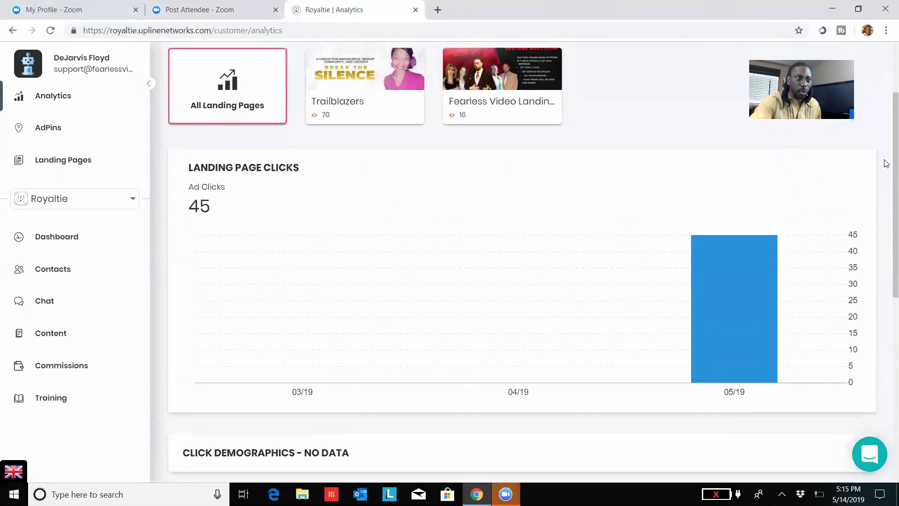
pyautogui.scroll(1, 886, 163)
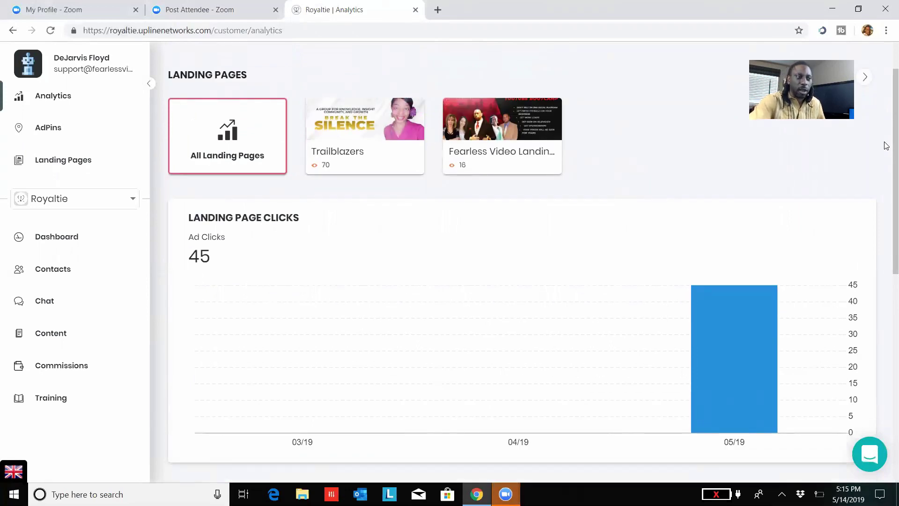
pyautogui.scroll(1, 886, 146)
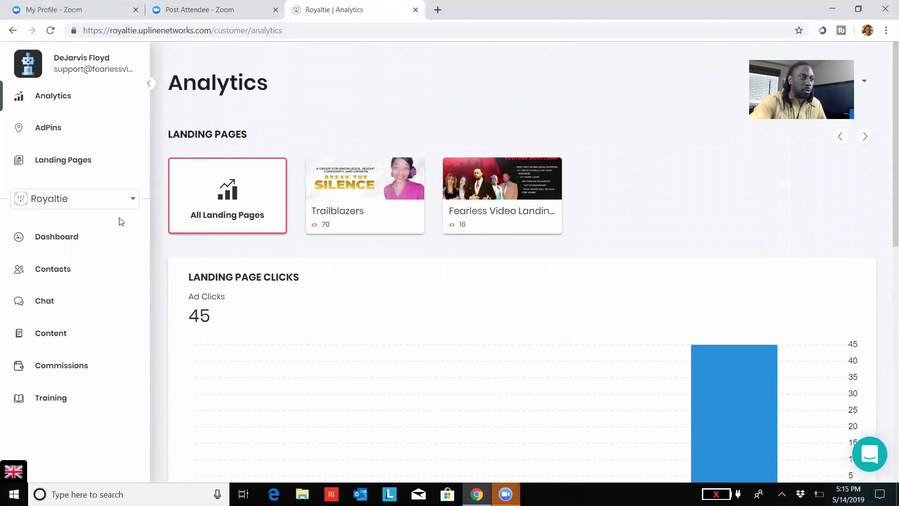
# - Check the Landing Pages list, then open the Sales Activity dashboard with 610 total points
pyautogui.click(60, 168)
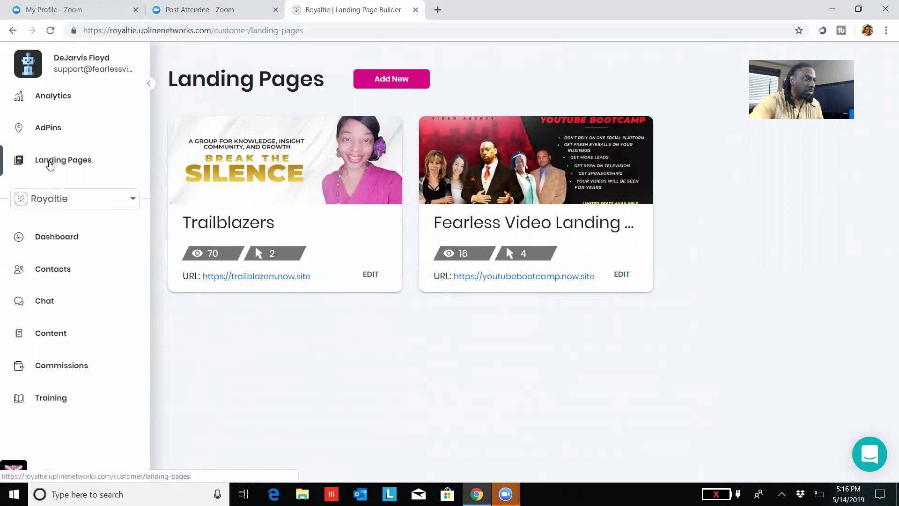
pyautogui.click(53, 236)
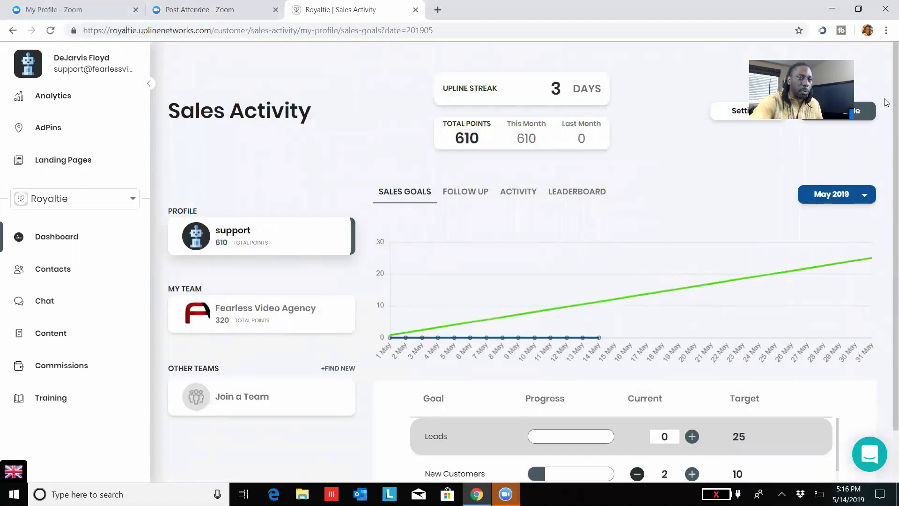
pyautogui.scroll(-2, 886, 169)
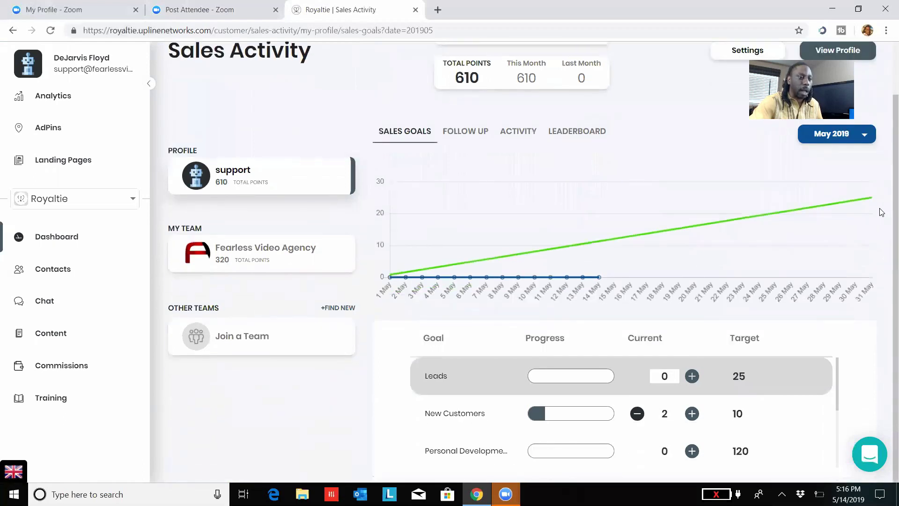
pyautogui.scroll(2, 886, 148)
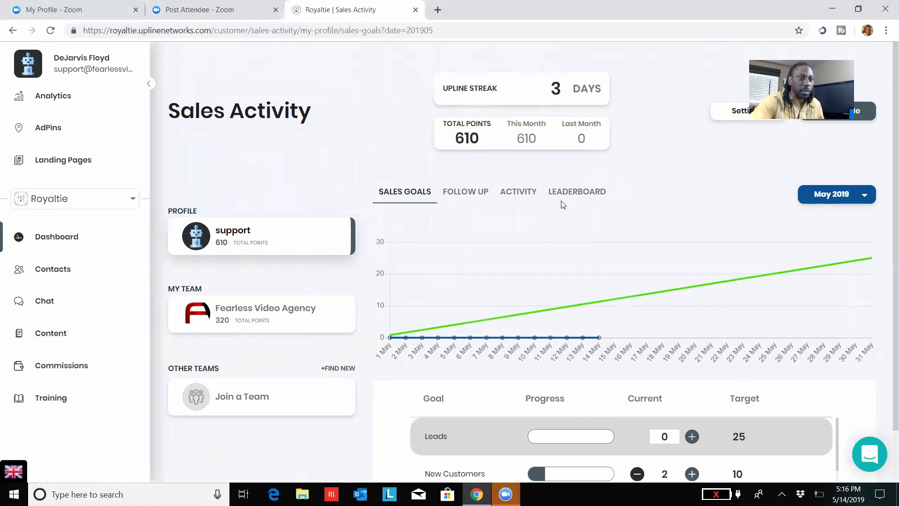
pyautogui.scroll(-2, 886, 145)
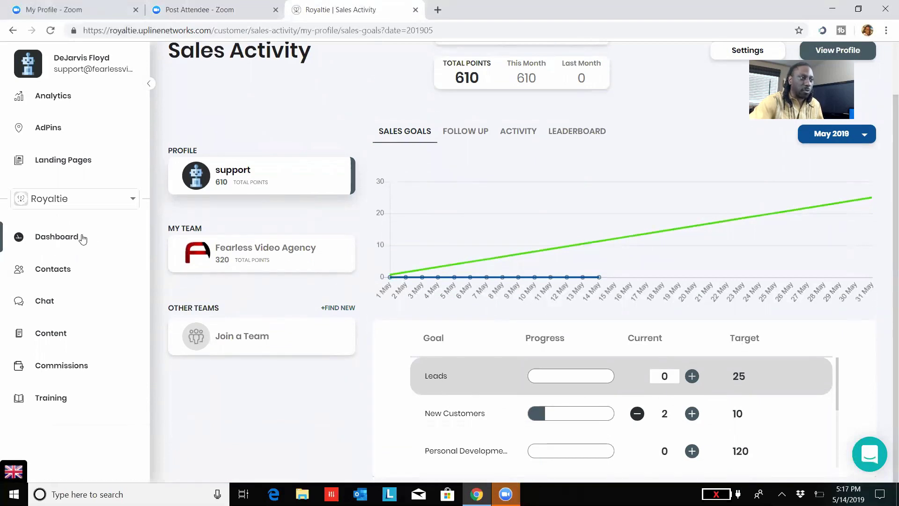
# - Open the third contact's record, created May 07 2019, with no activity or notes
pyautogui.click(57, 273)
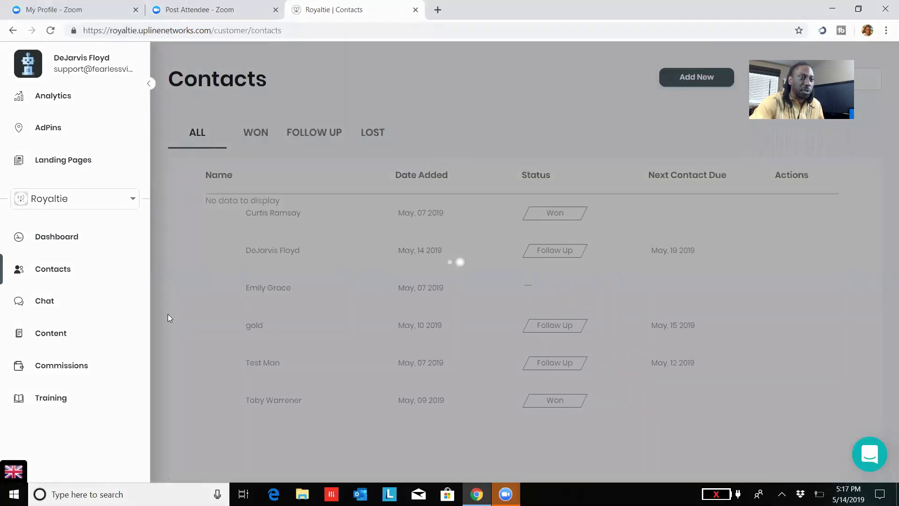
pyautogui.click(442, 244)
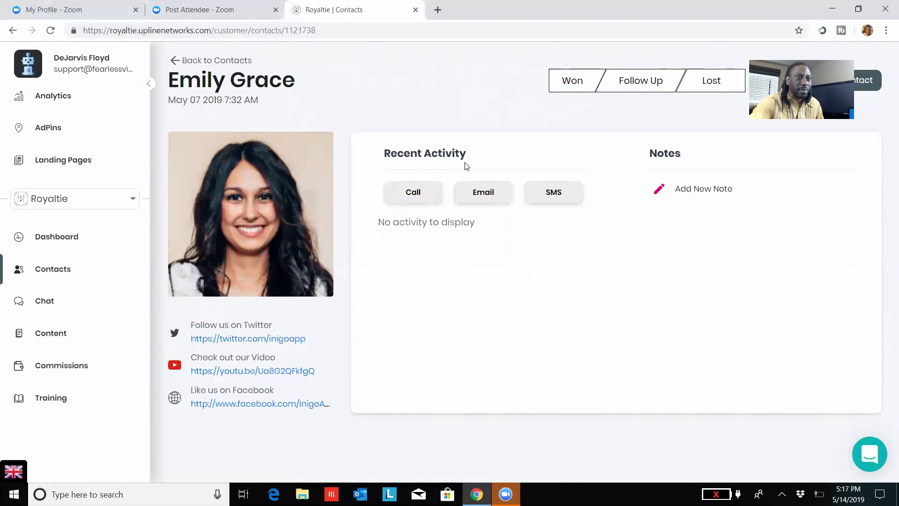
# - Go back to Test Man's record, log a phone call and an SMS, and begin a blank note
pyautogui.hotkey('alt', 'Left')
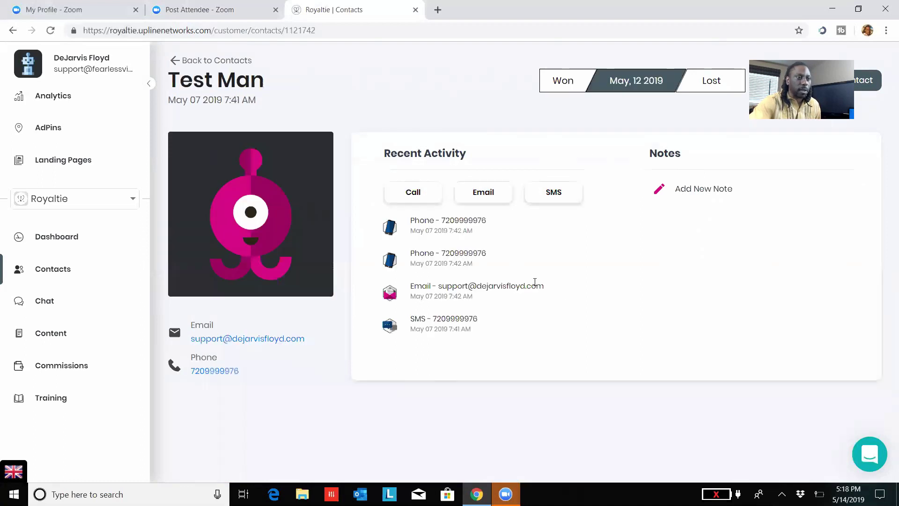
pyautogui.click(418, 188)
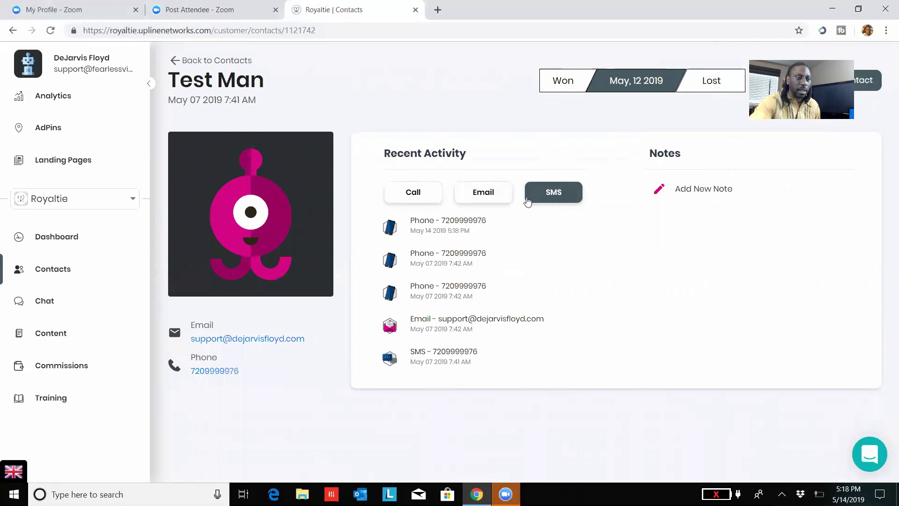
pyautogui.click(555, 203)
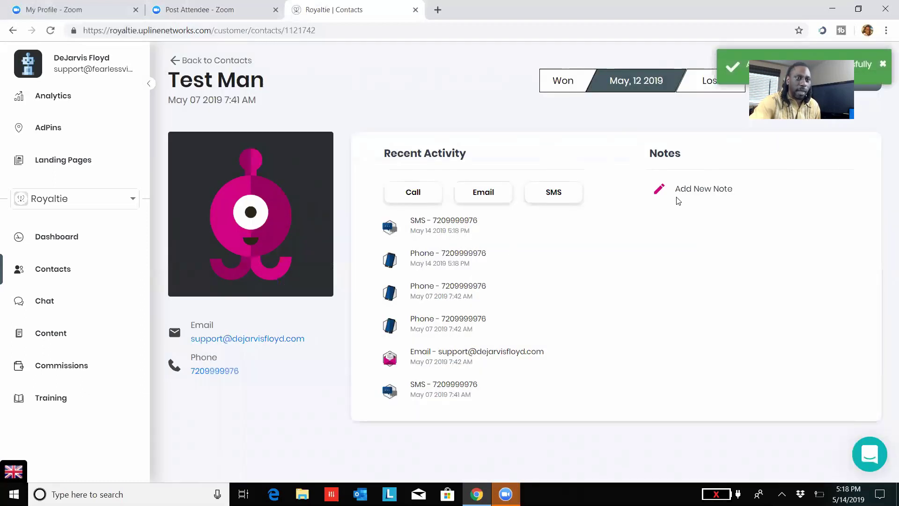
pyautogui.click(663, 194)
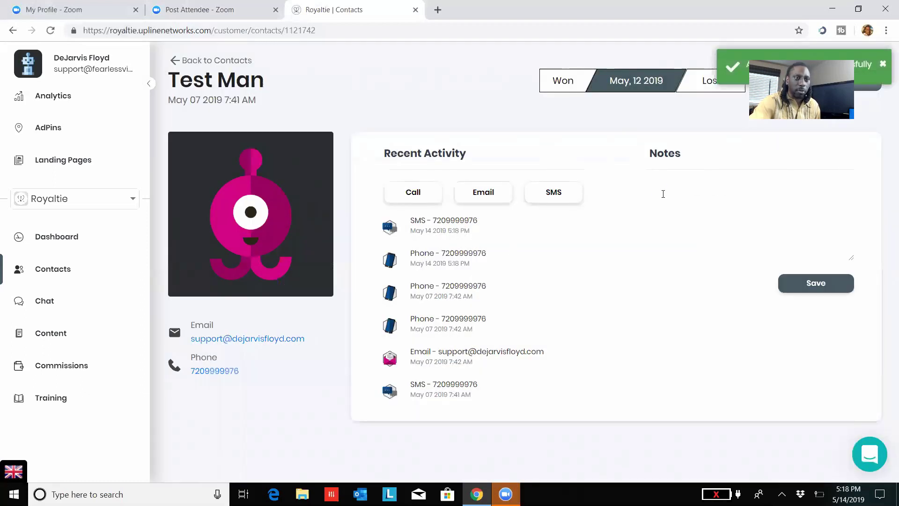
pyautogui.click(699, 216)
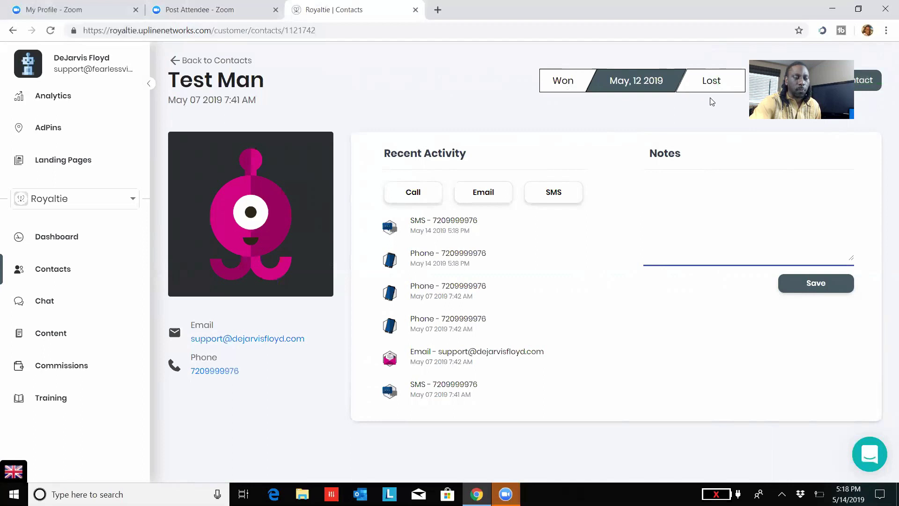
# - Mark the Test Man deal Won, check the support chat, and go to the Landing Pages list
pyautogui.click(565, 86)
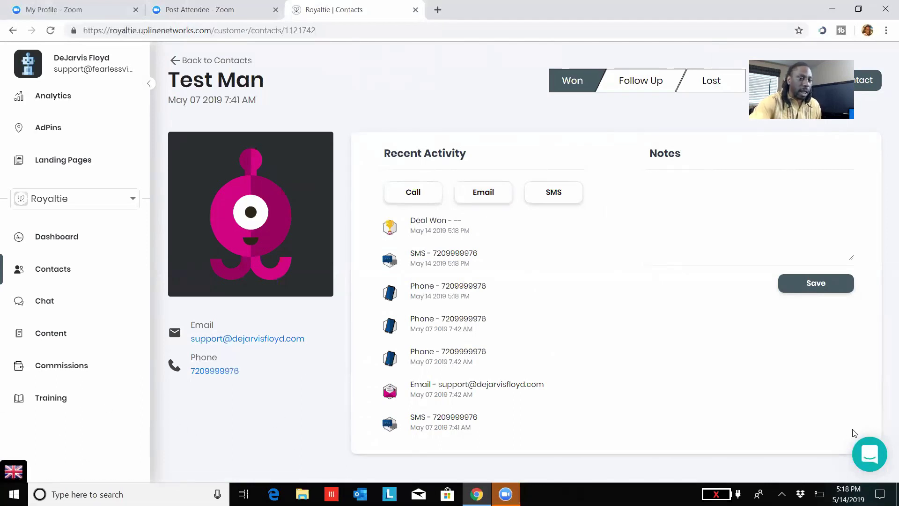
pyautogui.click(870, 453)
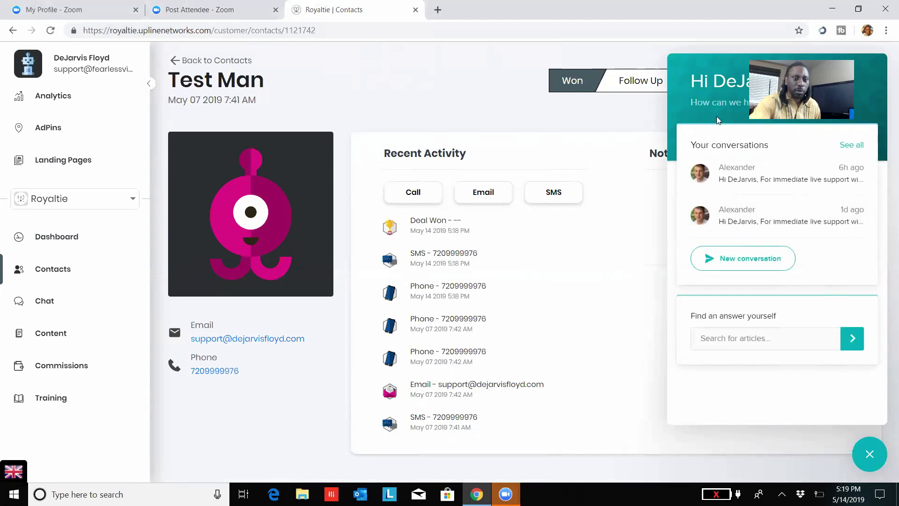
pyautogui.click(870, 454)
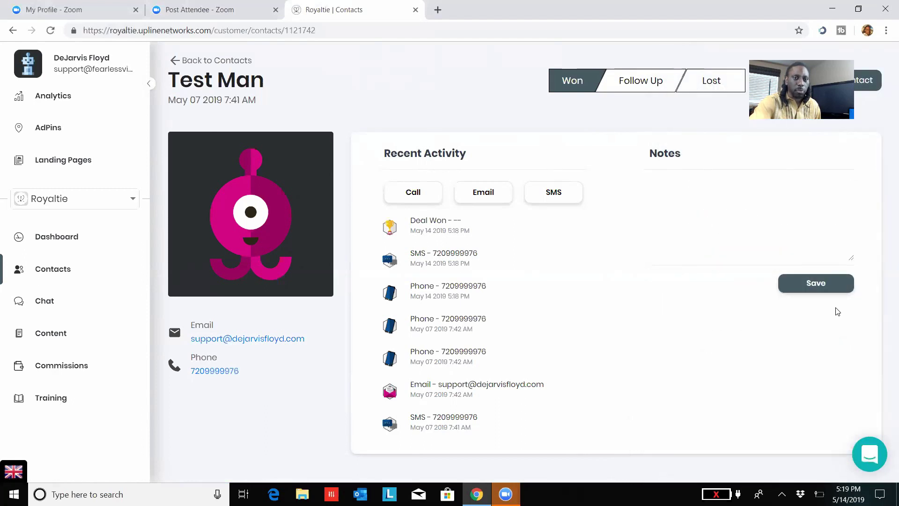
pyautogui.click(57, 162)
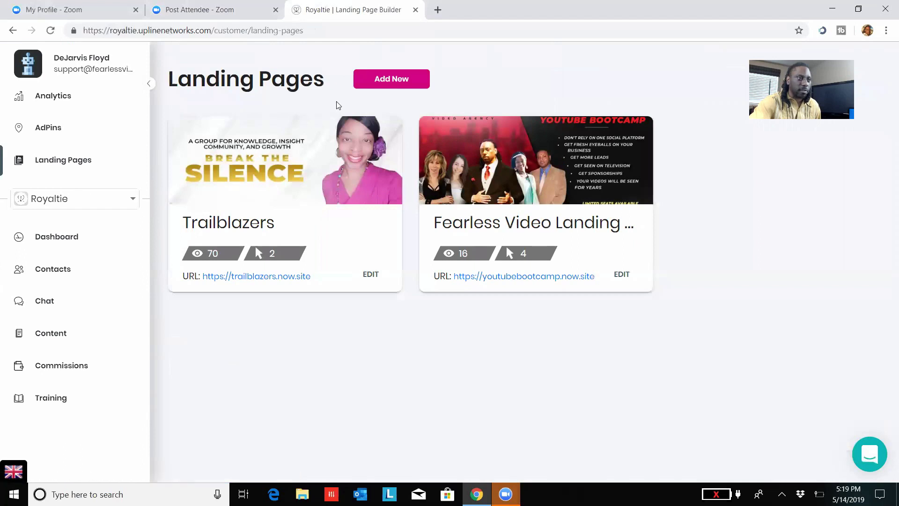
# - Add a new landing page, leave its name and link blank, and cancel the Site Logo image picker
pyautogui.click(392, 79)
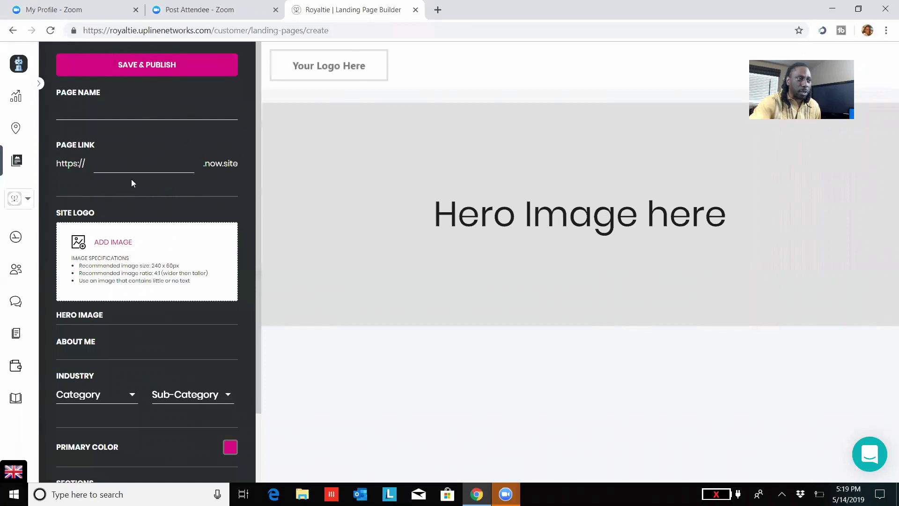
pyautogui.click(93, 104)
pyautogui.click(114, 162)
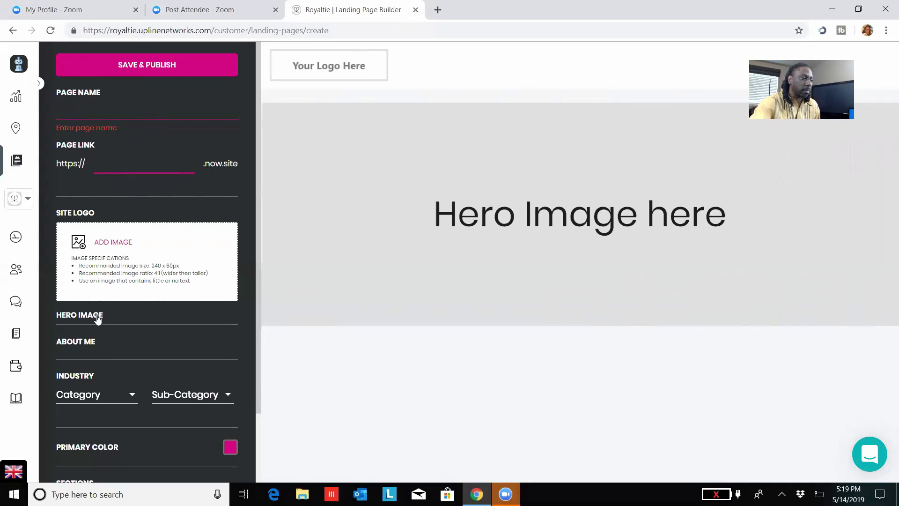
pyautogui.click(135, 245)
pyautogui.click(572, 80)
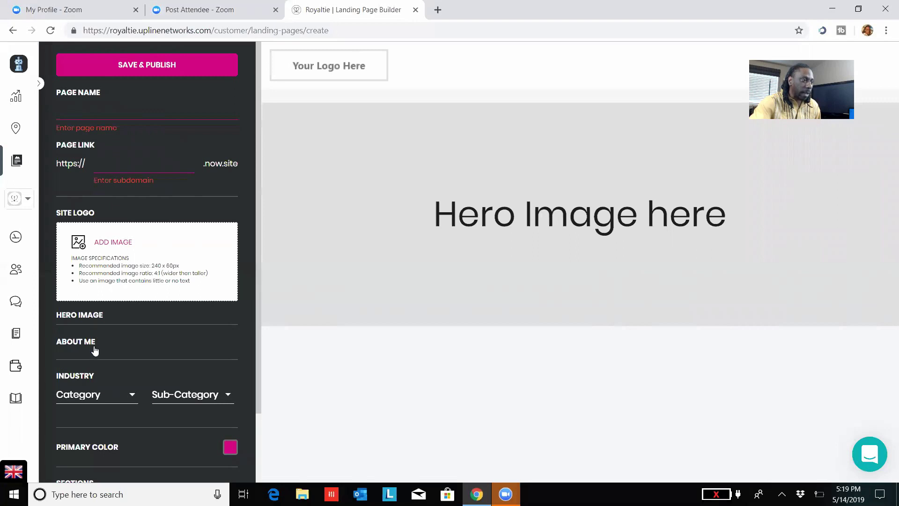
pyautogui.scroll(-2, 256, 230)
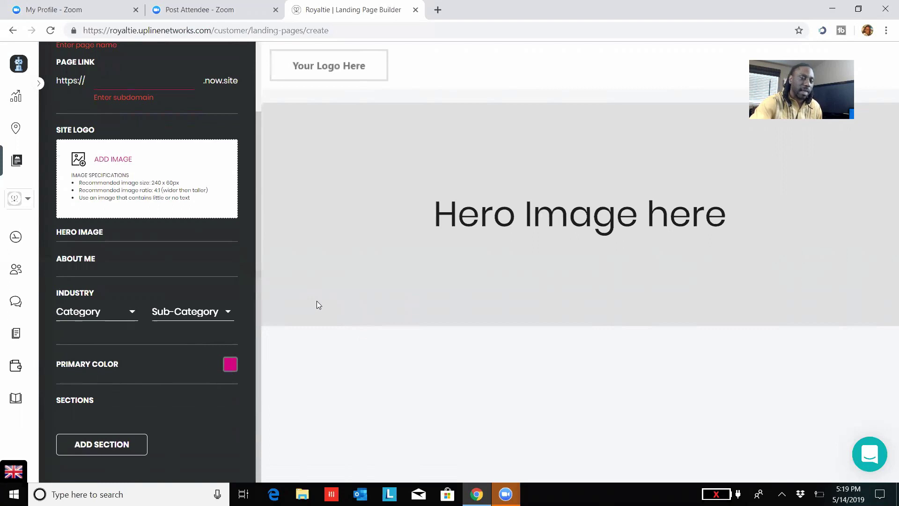
pyautogui.click(121, 443)
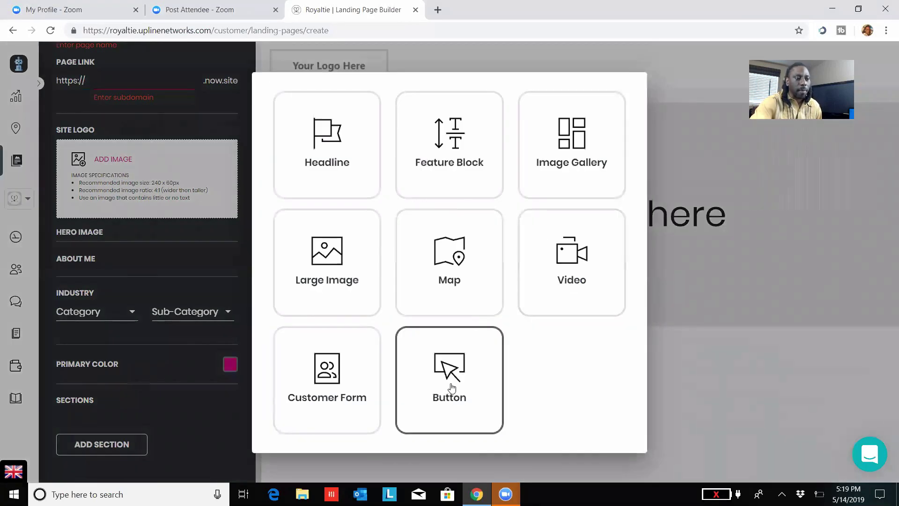
pyautogui.click(332, 377)
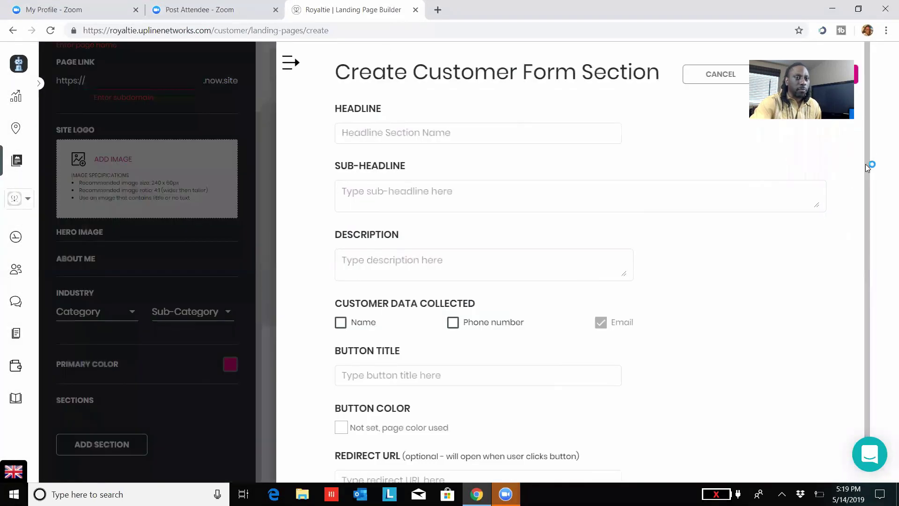
pyautogui.scroll(-1, 865, 164)
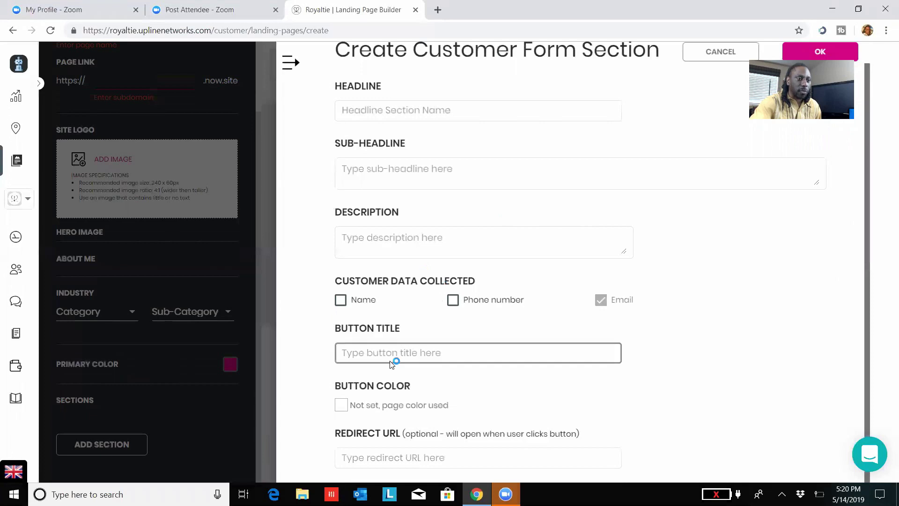
pyautogui.click(340, 300)
pyautogui.click(458, 305)
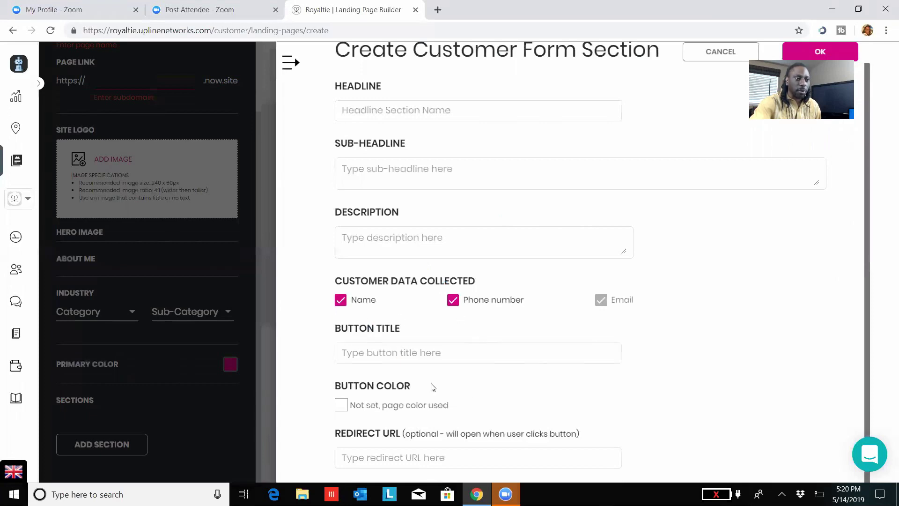
pyautogui.click(373, 462)
pyautogui.click(372, 462)
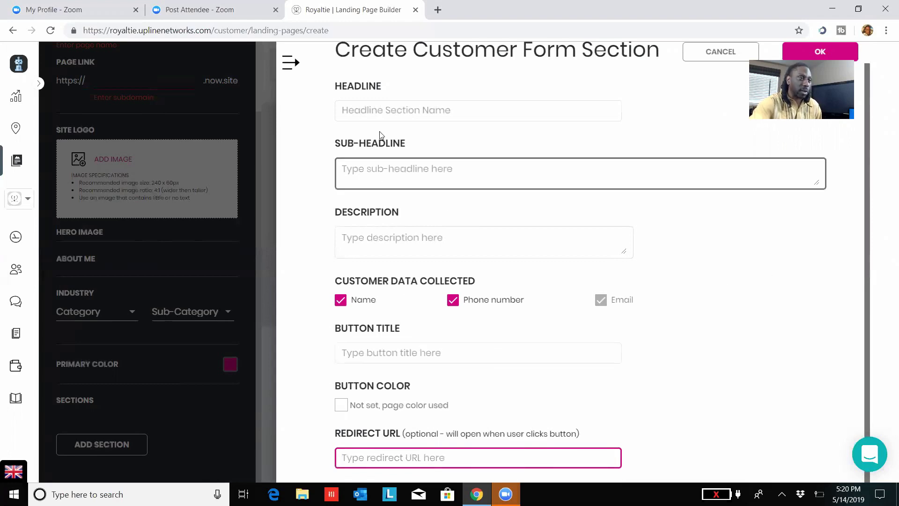
pyautogui.click(242, 91)
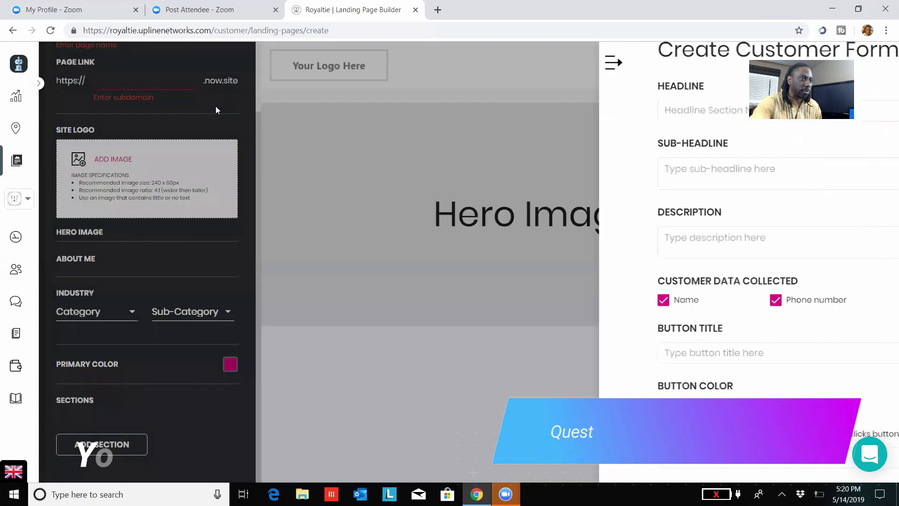
pyautogui.click(105, 457)
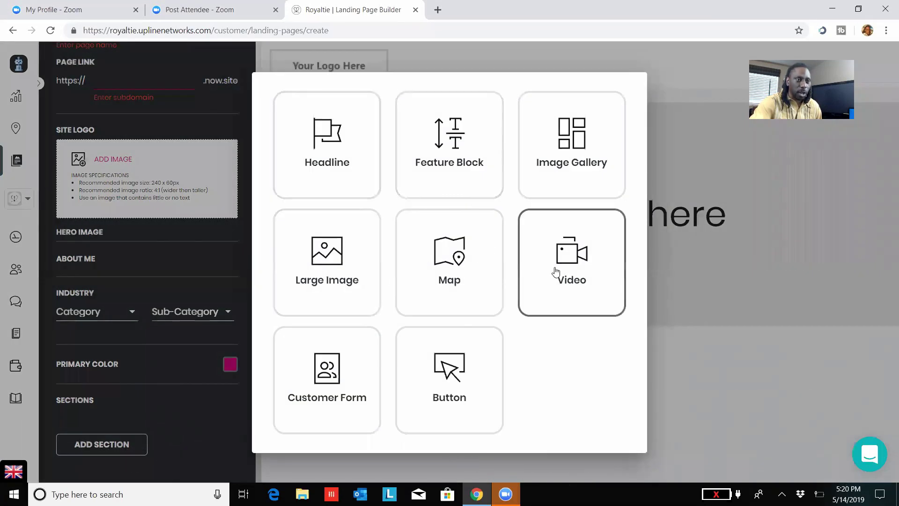
pyautogui.click(580, 261)
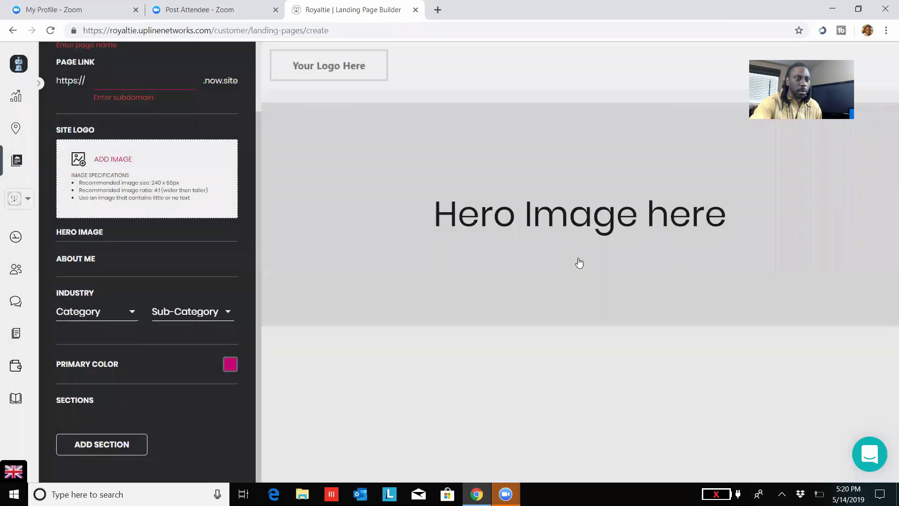
pyautogui.click(568, 249)
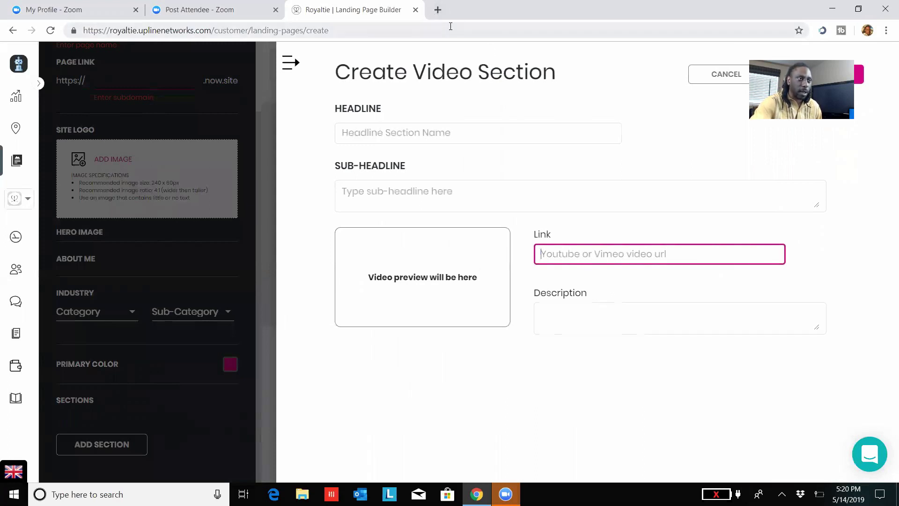
pyautogui.click(141, 268)
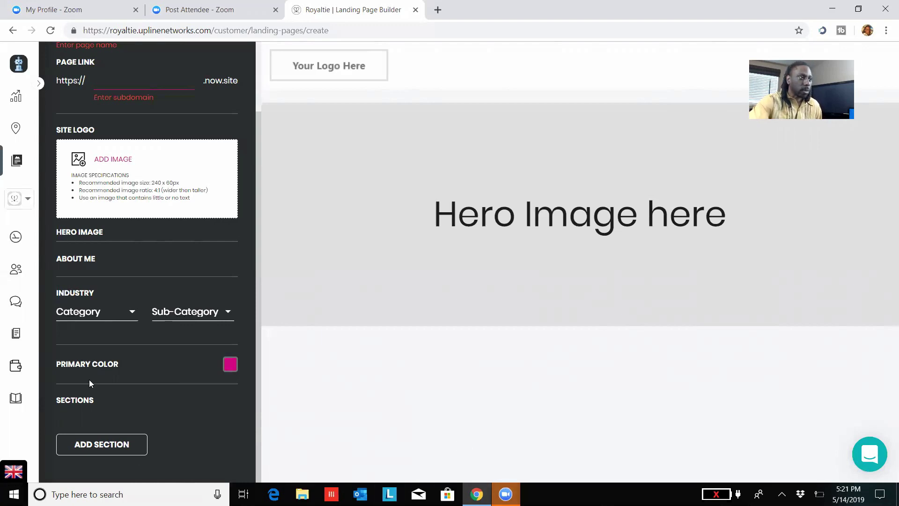
# - Expand the sidebar to show labels such as Analytics, AdPins, Landing Pages and Contacts
pyautogui.click(40, 82)
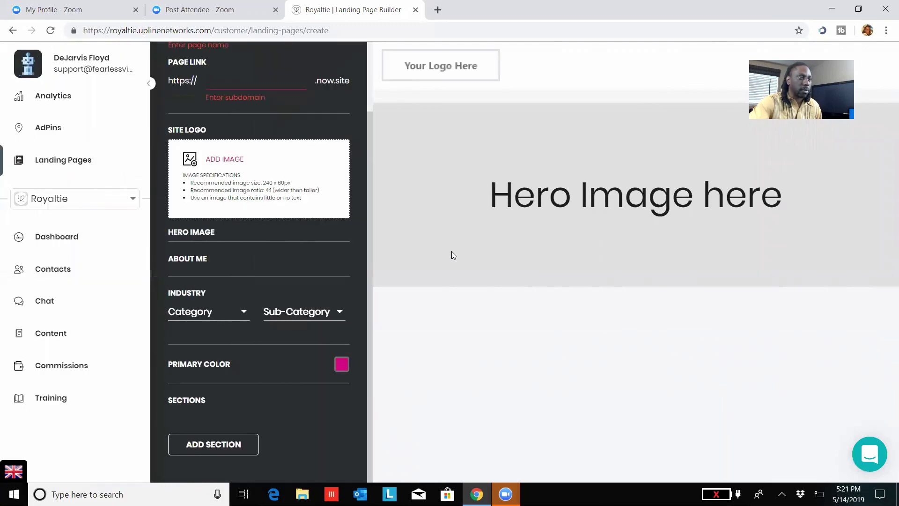